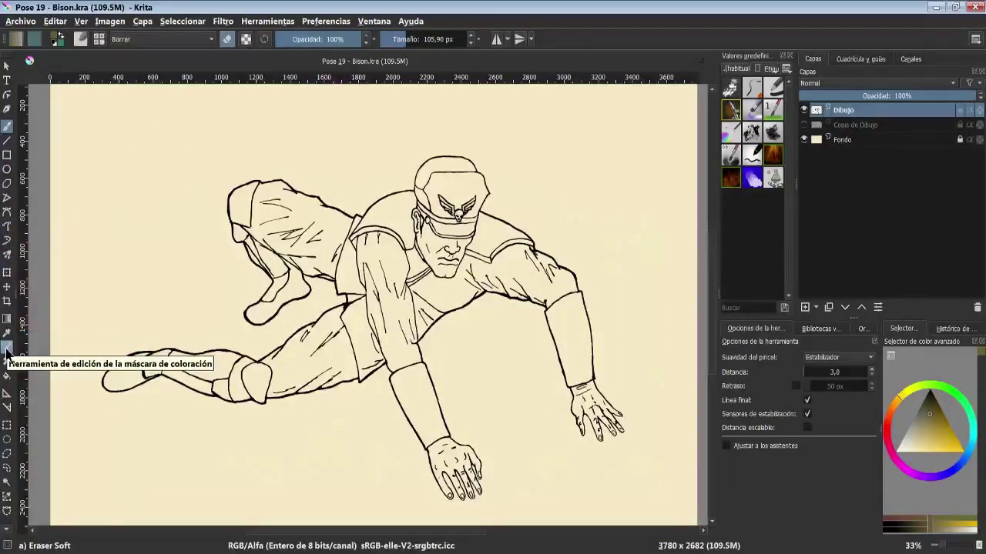
# Create a colorize mask on the Dibujo layer and pick the Basic-1 brush in dark red
pyautogui.click(7, 354)
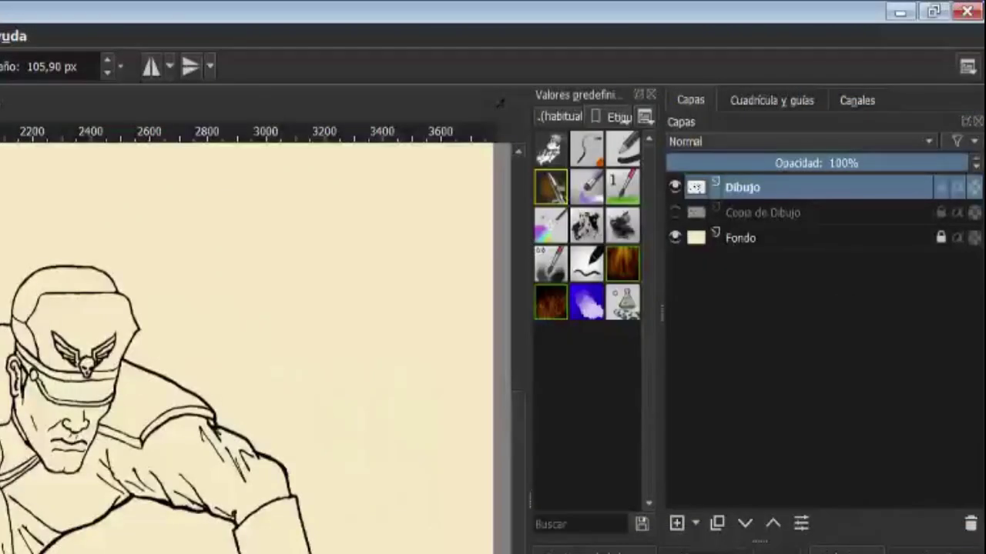
pyautogui.click(300, 372)
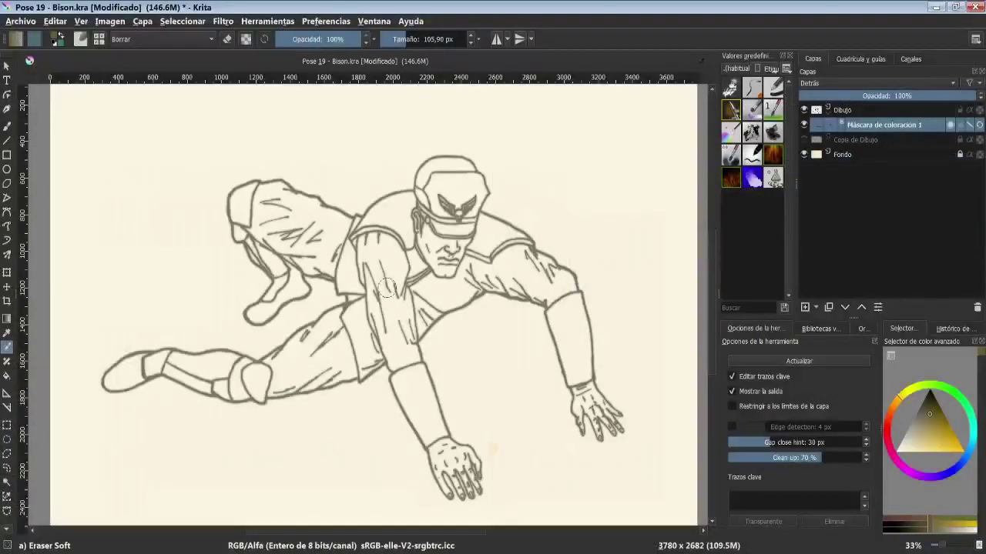
pyautogui.click(773, 88)
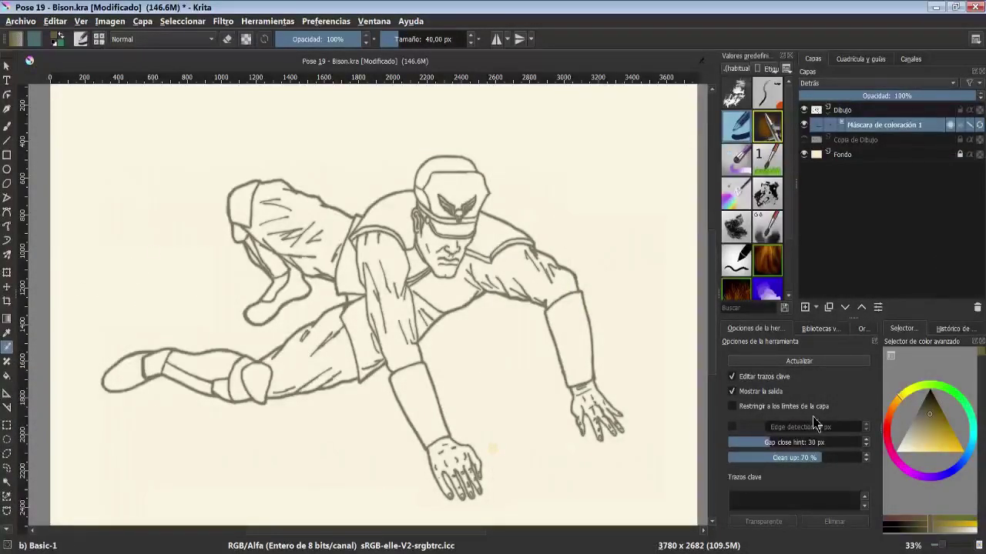
pyautogui.click(896, 439)
pyautogui.click(946, 431)
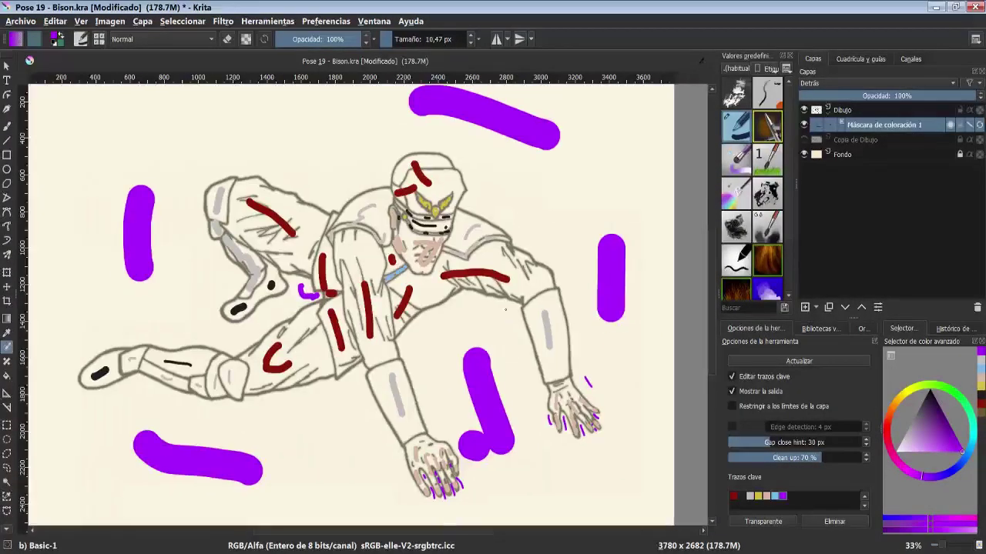
# Compute the colorize mask's flat fill with Actualizar and confirm the mask name
pyautogui.click(795, 368)
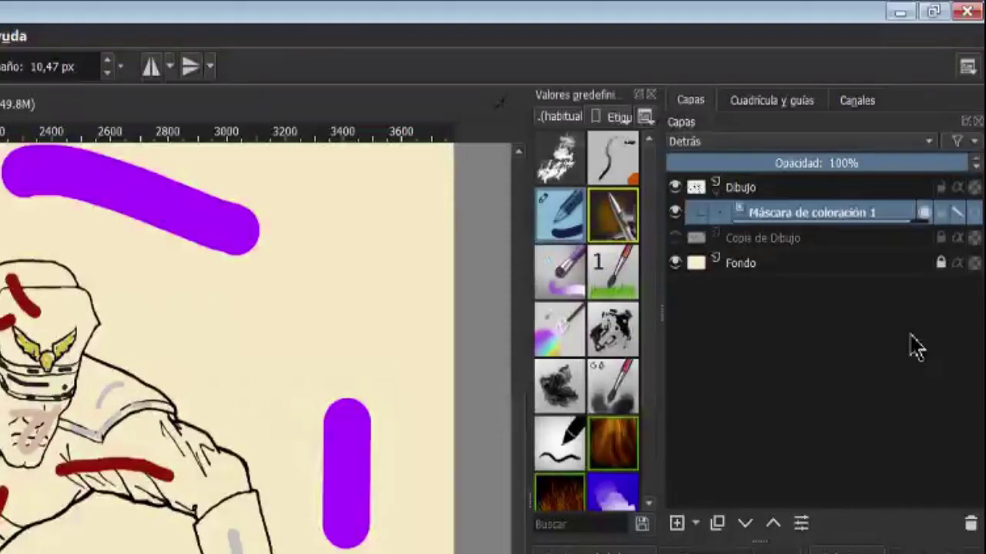
pyautogui.press('Return')
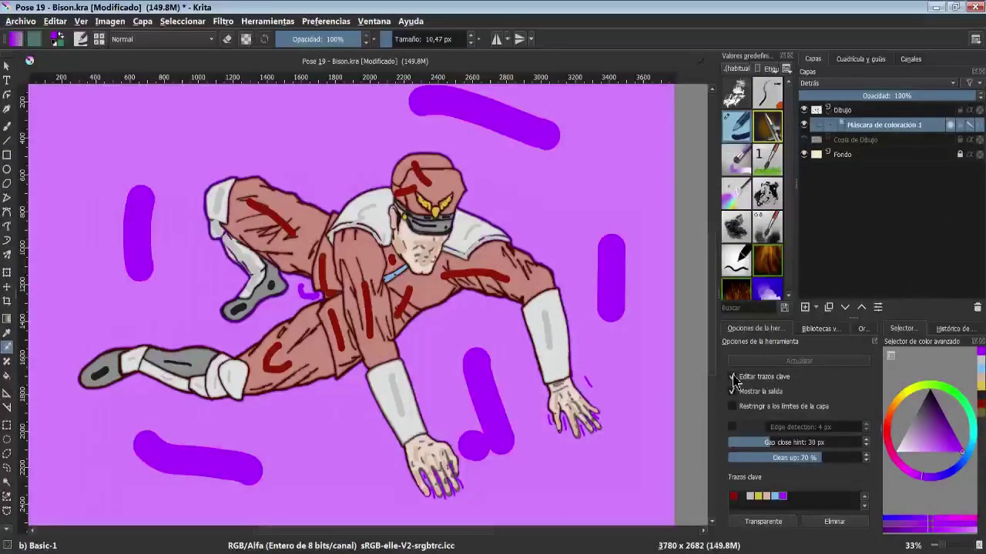
# Preview the fill without key strokes, then set the purple key stroke to Transparente
pyautogui.click(733, 377)
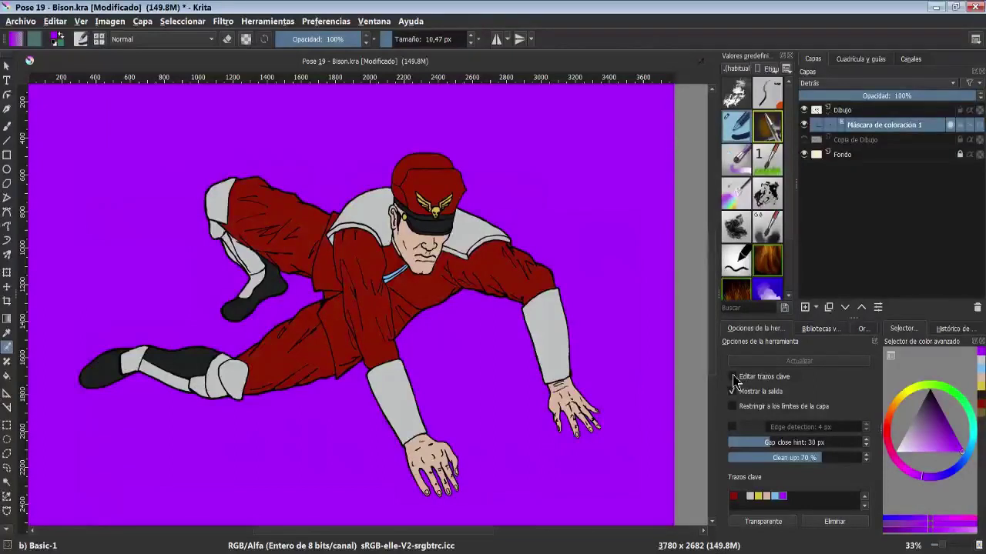
pyautogui.click(732, 376)
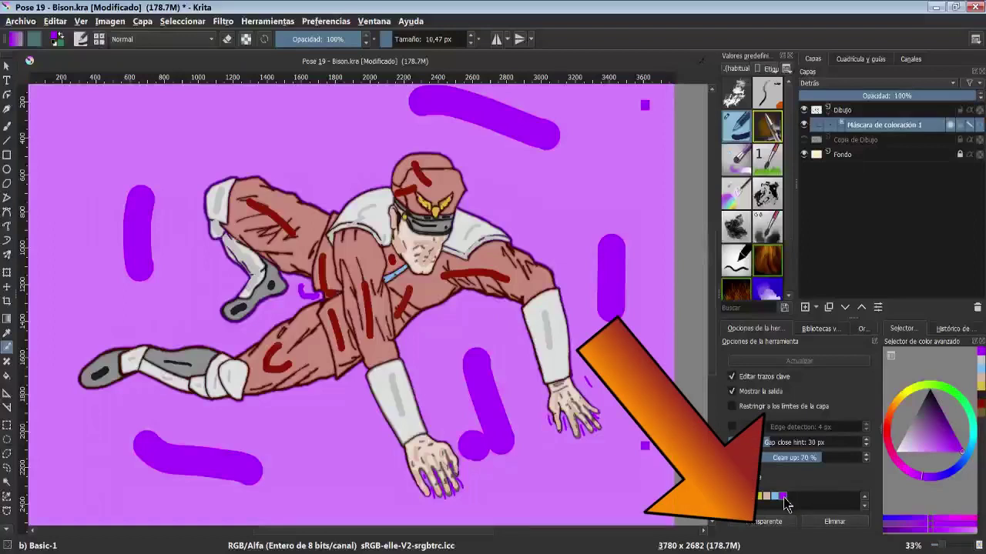
pyautogui.click(768, 522)
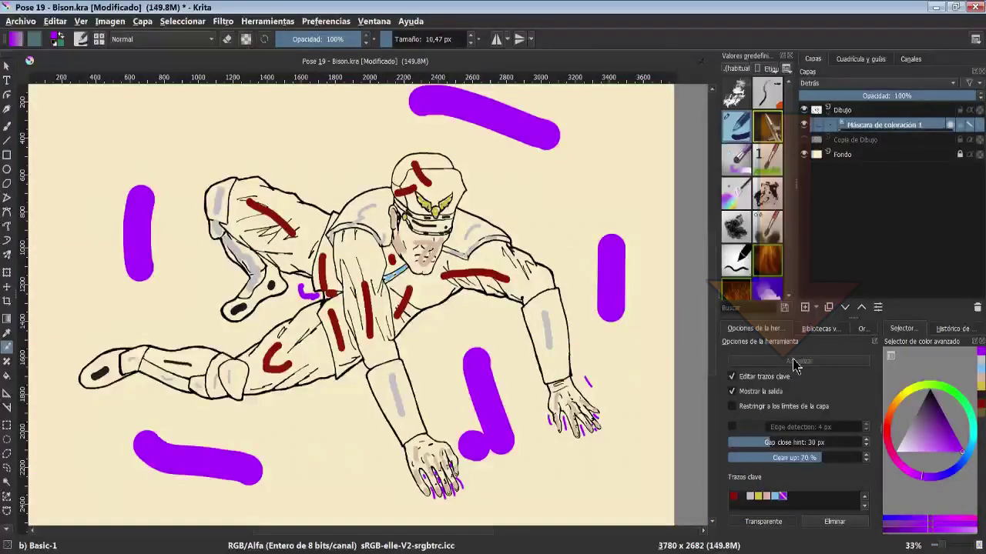
pyautogui.scroll(1, 710, 250)
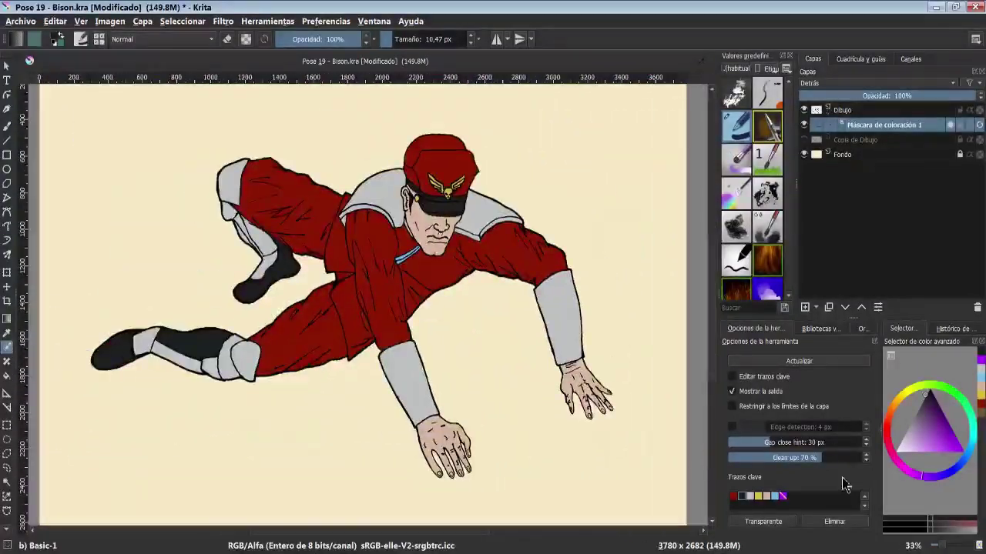
# Turn off key-stroke editing, save the file, and browse the Capa menu without choosing anything
pyautogui.click(816, 361)
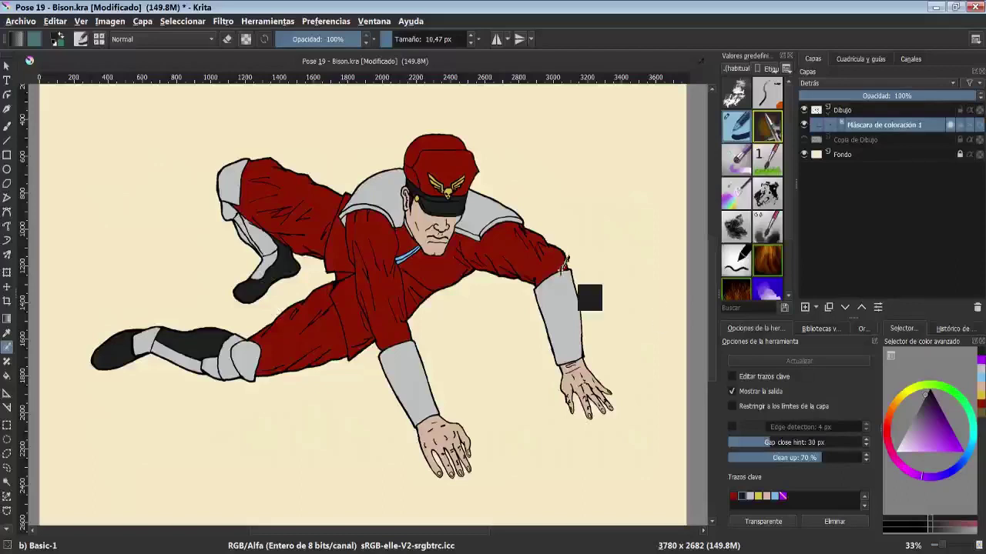
pyautogui.hotkey('ctrl', 's')
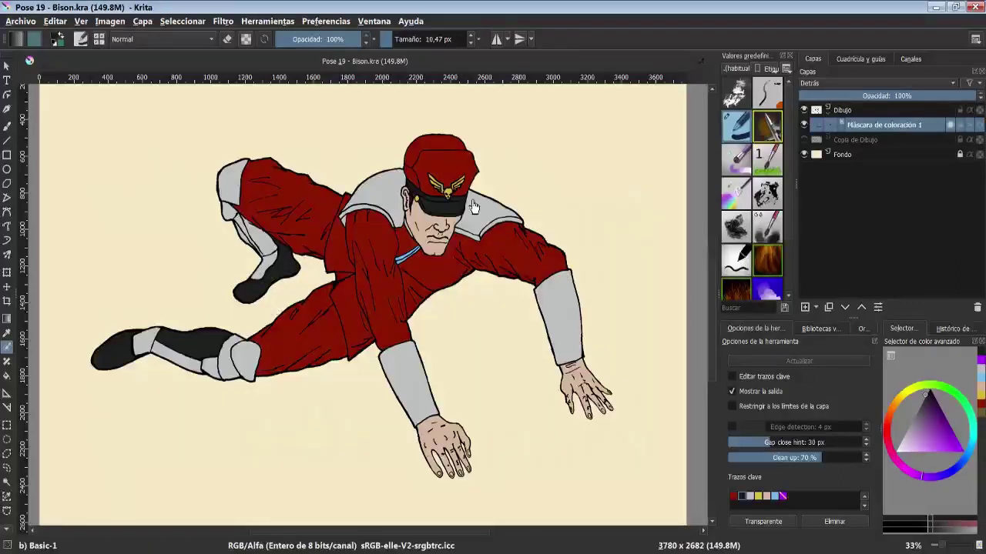
pyautogui.click(142, 21)
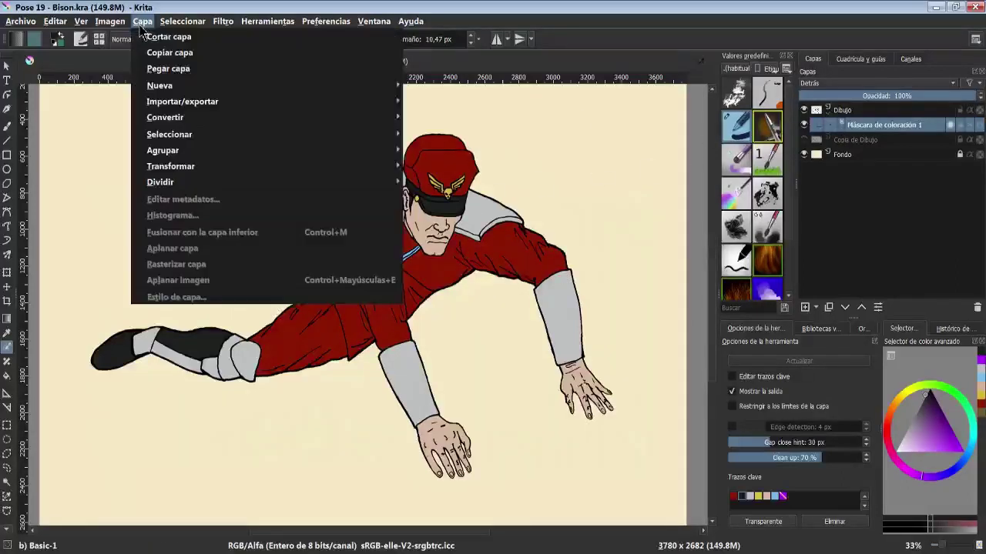
pyautogui.click(459, 120)
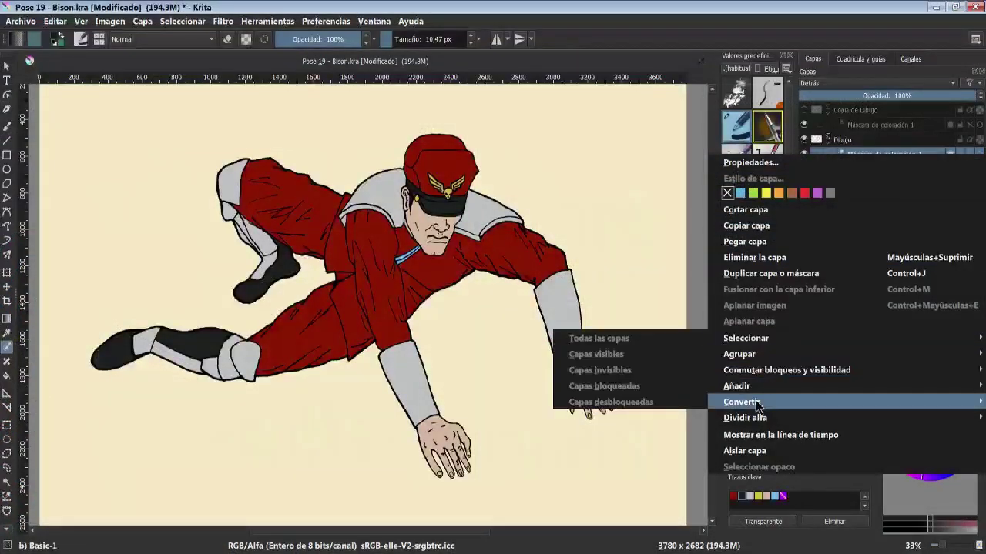
pyautogui.moveTo(847, 402)
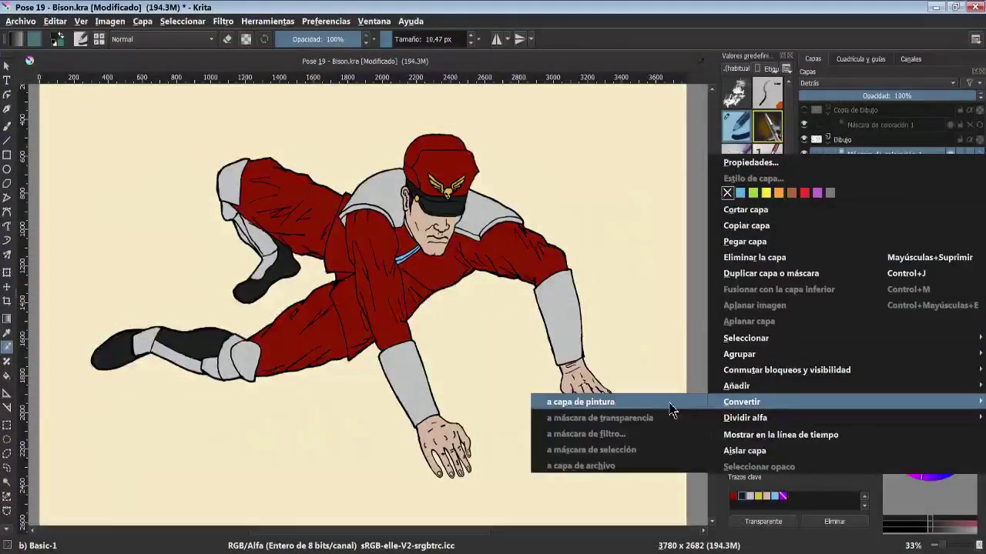
# Convert the colorize mask to a paint layer, hide Dibujo, and zoom in on the colours
pyautogui.click(670, 409)
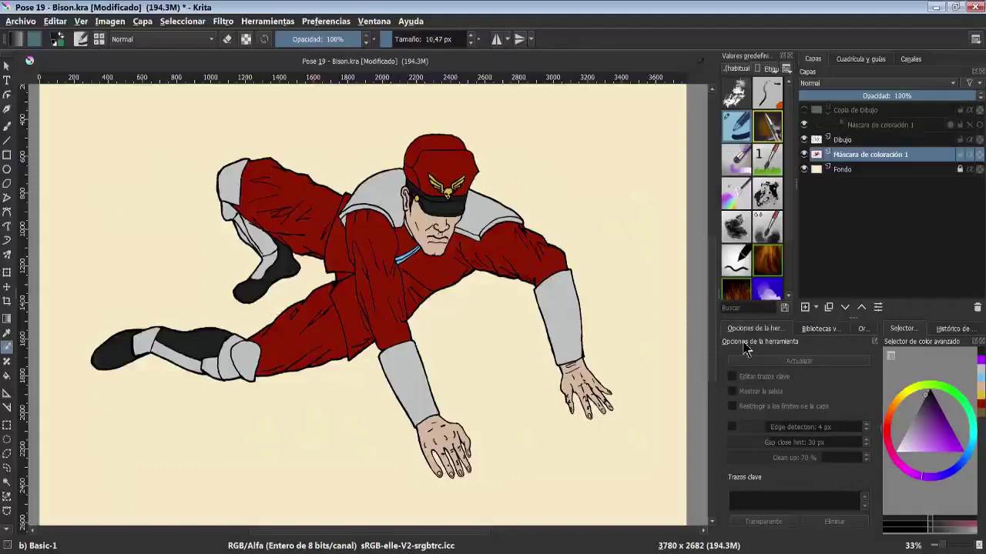
pyautogui.click(804, 140)
pyautogui.press('+')
pyautogui.press('+')
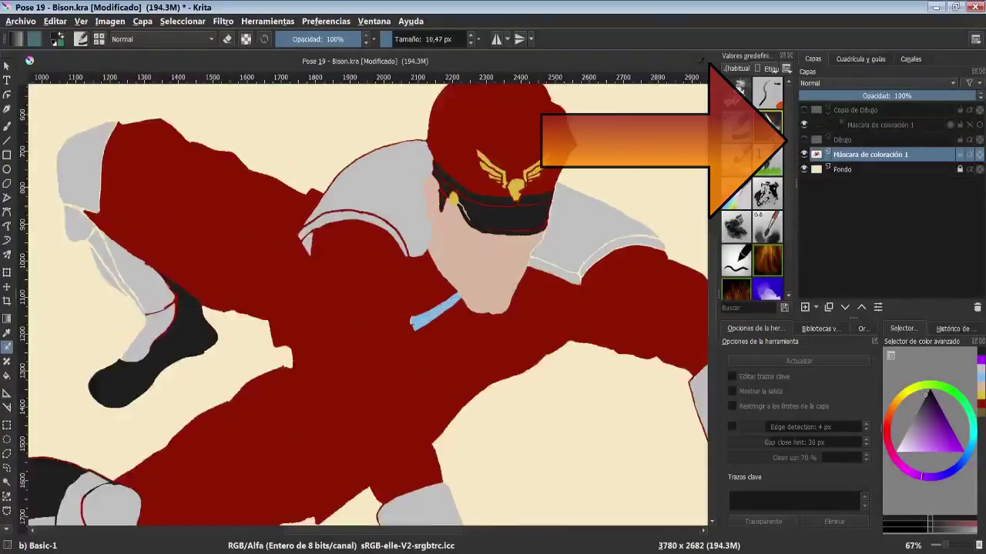
pyautogui.scroll(4, 425, 203)
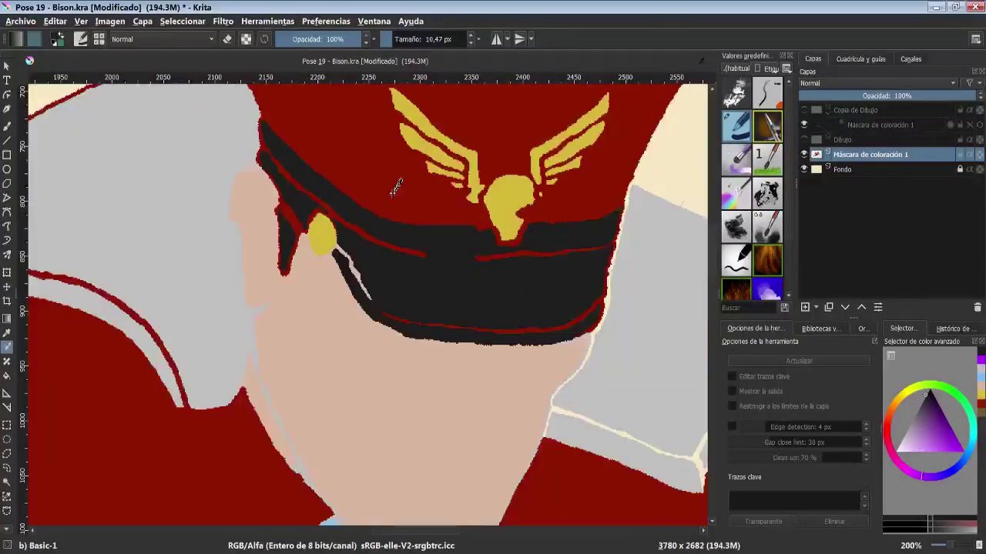
pyautogui.scroll(-1, 370, 184)
pyautogui.scroll(-1, 341, 182)
pyautogui.scroll(-1, 374, 171)
pyautogui.scroll(-1, 321, 228)
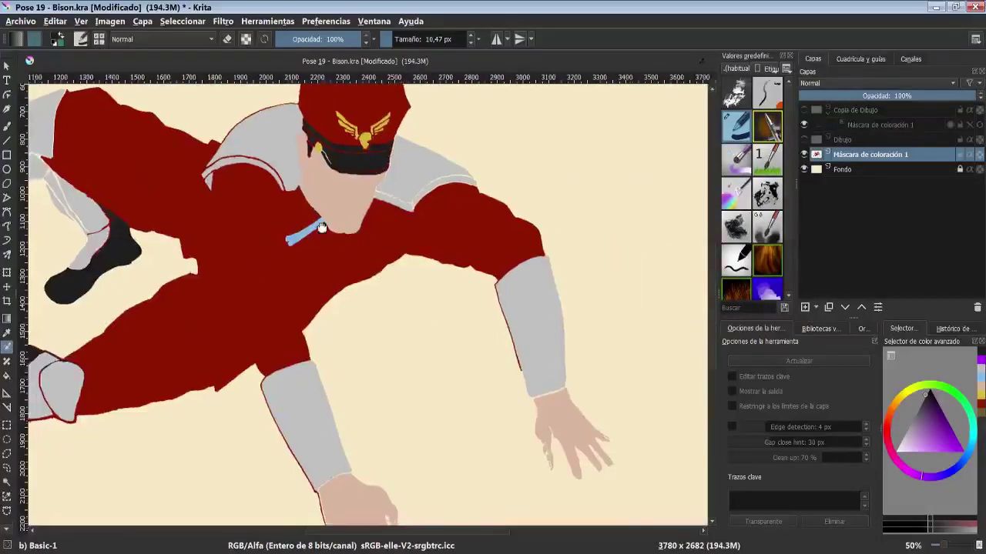
# Inspect the flat fills on the boots, knee guards, and Bison's head and cap
pyautogui.moveTo(321, 227)
pyautogui.mouseDown()
pyautogui.moveTo(264, 268)
pyautogui.moveTo(197, 291)
pyautogui.mouseUp()
pyautogui.scroll(5, 197, 292)
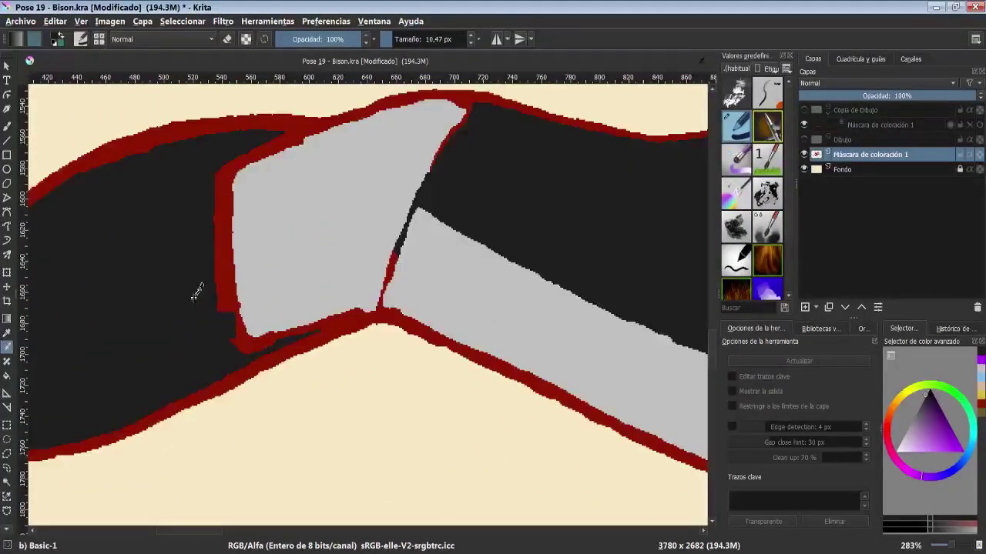
pyautogui.scroll(-2, 197, 291)
pyautogui.scroll(2, 339, 262)
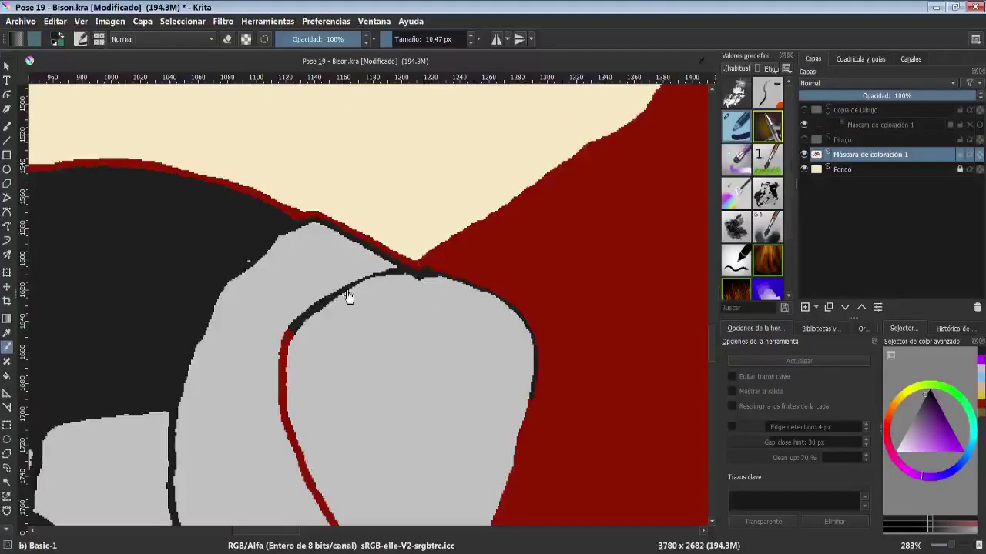
pyautogui.scroll(-3, 354, 308)
pyautogui.scroll(-1, 303, 260)
pyautogui.scroll(-1, 337, 258)
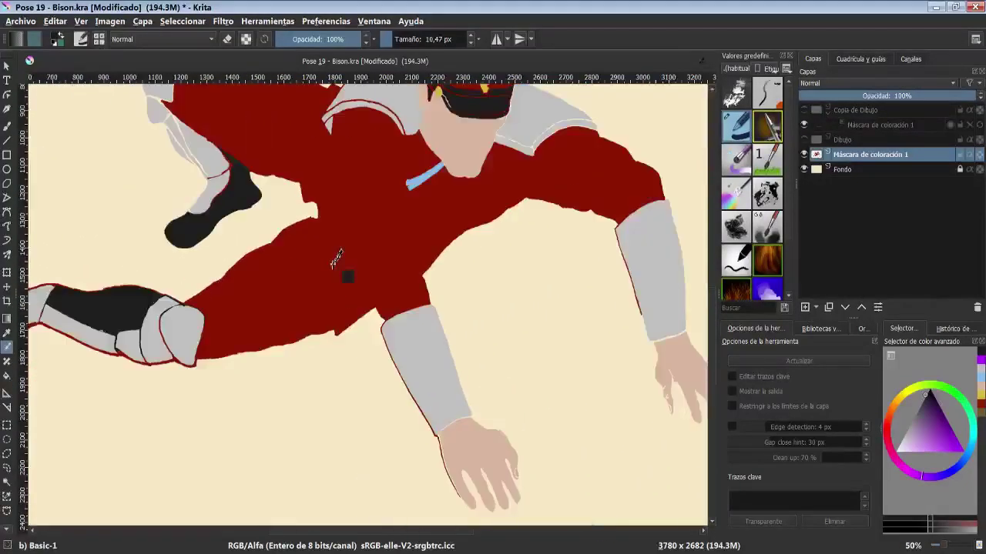
pyautogui.moveTo(337, 258)
pyautogui.mouseDown()
pyautogui.moveTo(378, 330)
pyautogui.moveTo(334, 268)
pyautogui.moveTo(465, 202)
pyautogui.moveTo(384, 232)
pyautogui.moveTo(313, 224)
pyautogui.moveTo(374, 248)
pyautogui.moveTo(352, 270)
pyautogui.moveTo(241, 207)
pyautogui.moveTo(451, 173)
pyautogui.mouseUp()
pyautogui.scroll(1, 271, 220)
pyautogui.scroll(1, 306, 220)
pyautogui.scroll(-1, 270, 202)
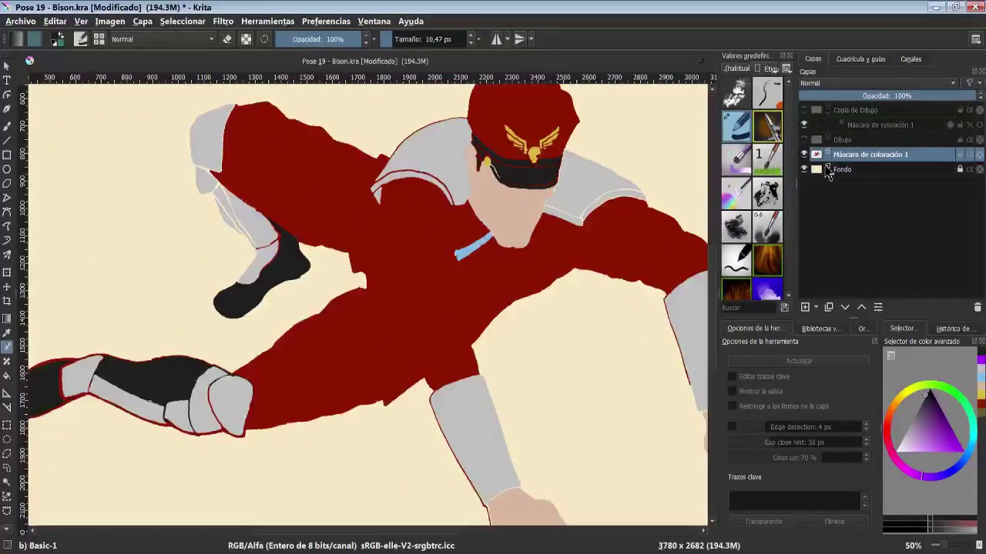
# Show the Dibujo line art again over the fills and frame the whole figure
pyautogui.click(804, 139)
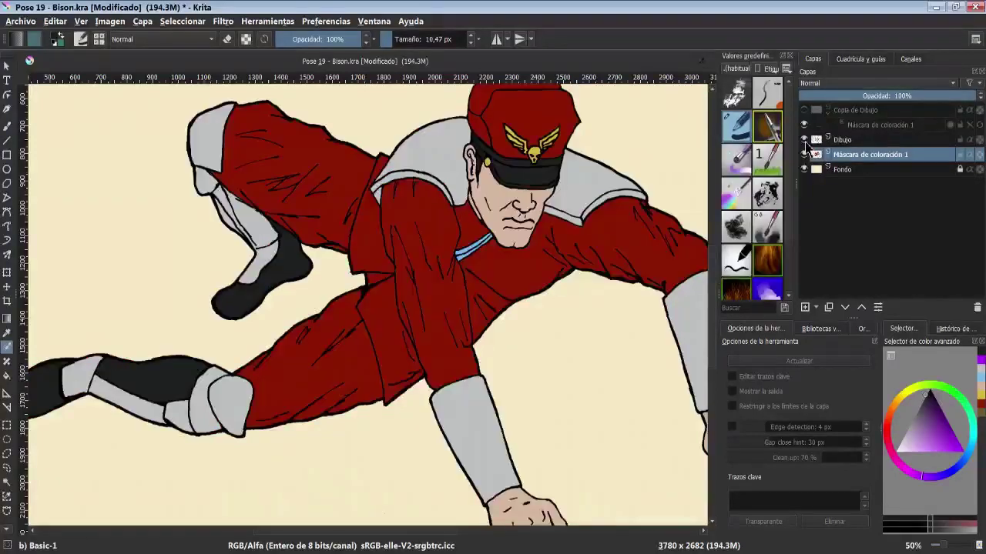
pyautogui.scroll(-1, 581, 213)
pyautogui.moveTo(581, 213)
pyautogui.mouseDown()
pyautogui.moveTo(519, 221)
pyautogui.moveTo(485, 248)
pyautogui.moveTo(506, 260)
pyautogui.mouseUp()
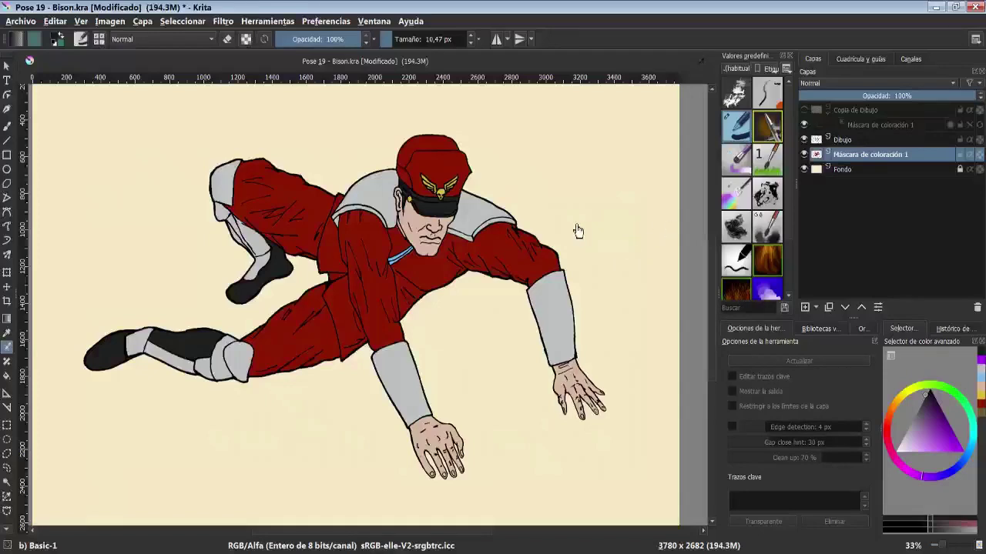
# Split the colour layer into per-colour layers via Capa > Dividir > Dividir capa, hiding the original
pyautogui.click(142, 21)
pyautogui.moveTo(231, 182)
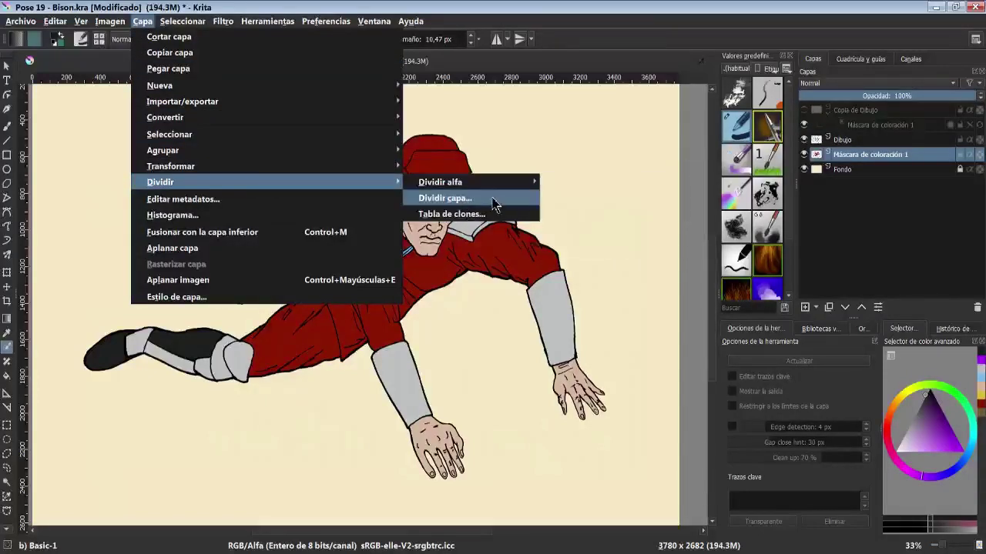
pyautogui.click(499, 198)
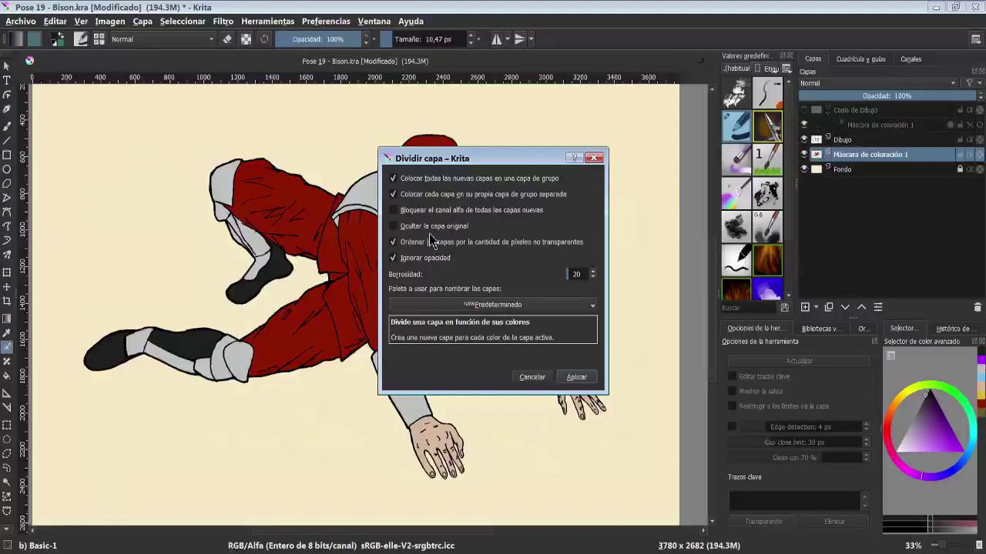
pyautogui.click(393, 227)
pyautogui.click(571, 379)
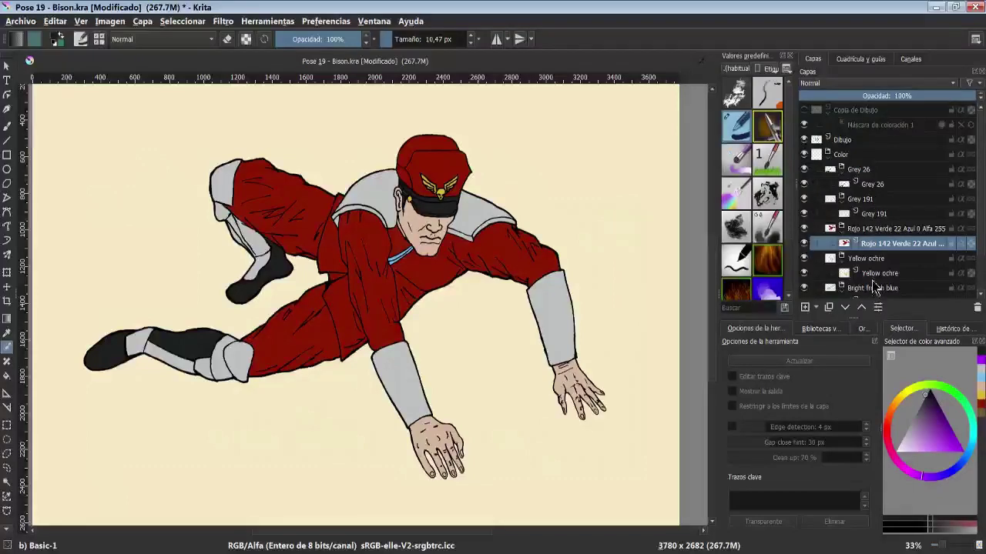
pyautogui.scroll(-1, 877, 231)
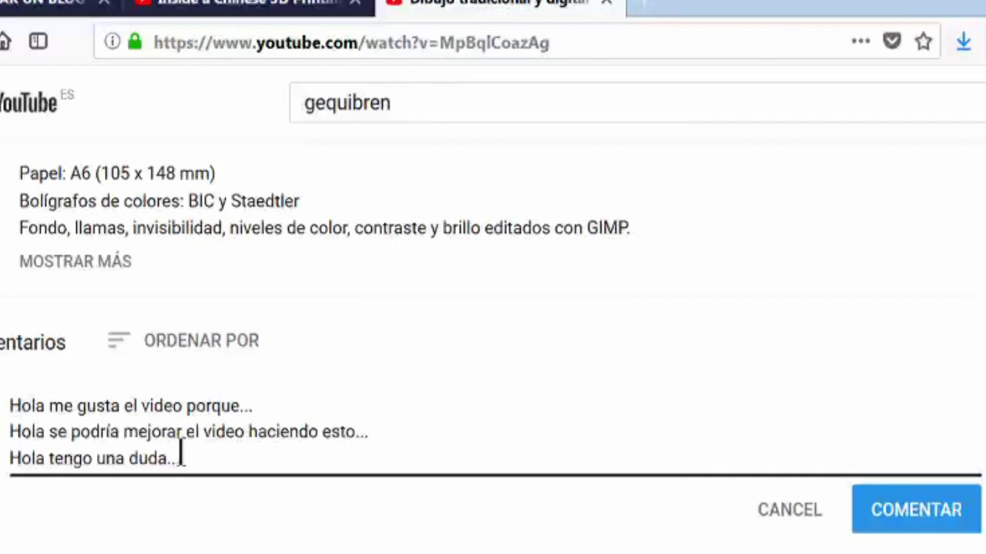
# Add a new comment line reading 'Hola podrías hacer un video de ...'
pyautogui.press('Return')
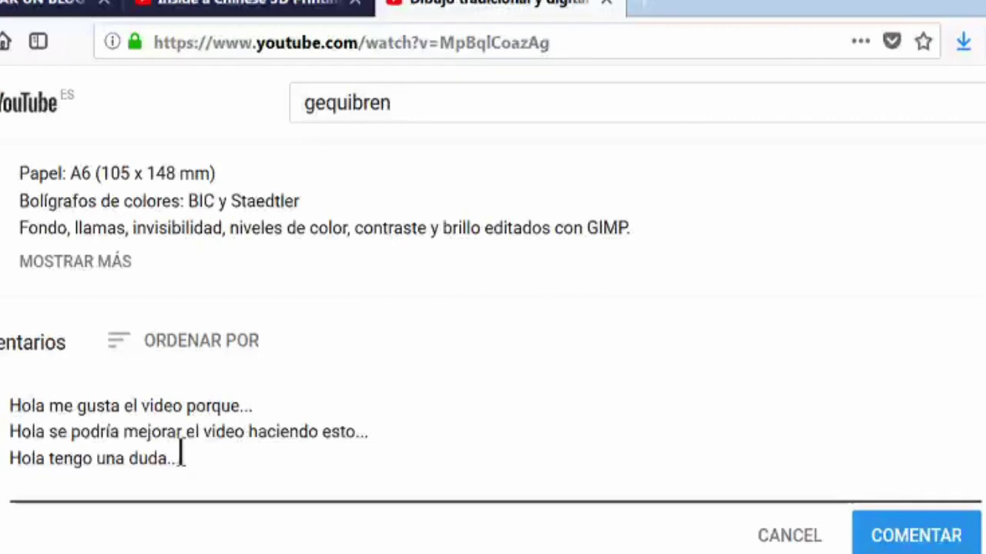
pyautogui.write('Hol')
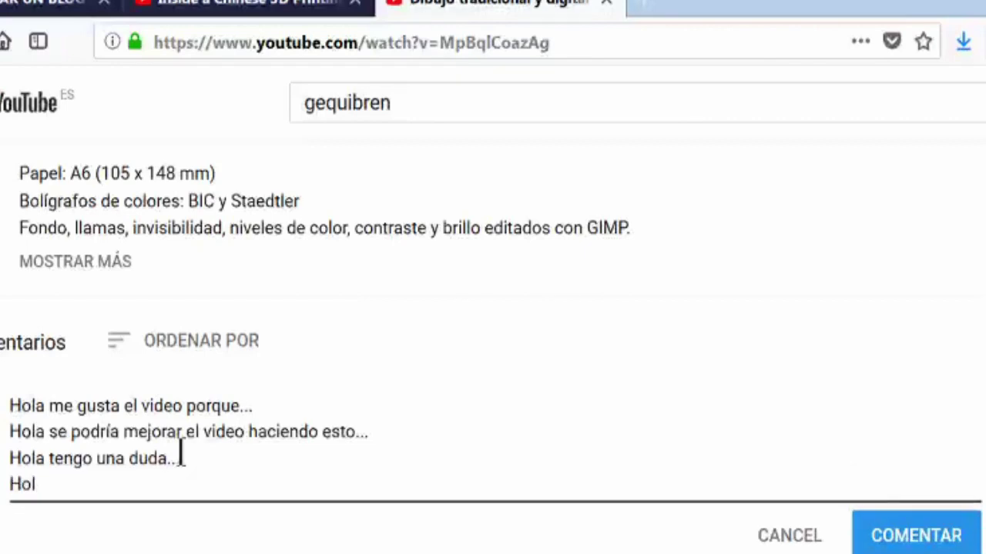
pyautogui.write('a podrías')
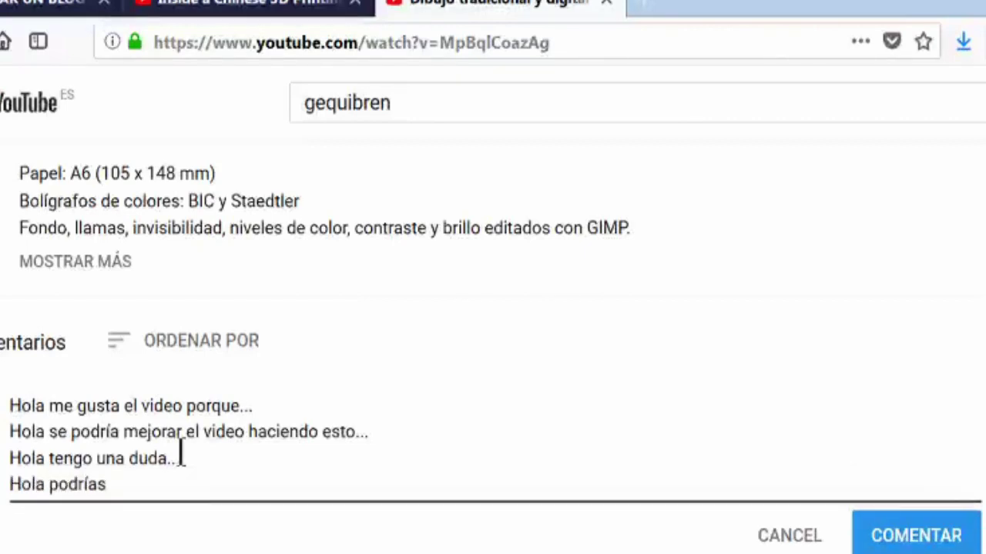
pyautogui.write(' hacer un video')
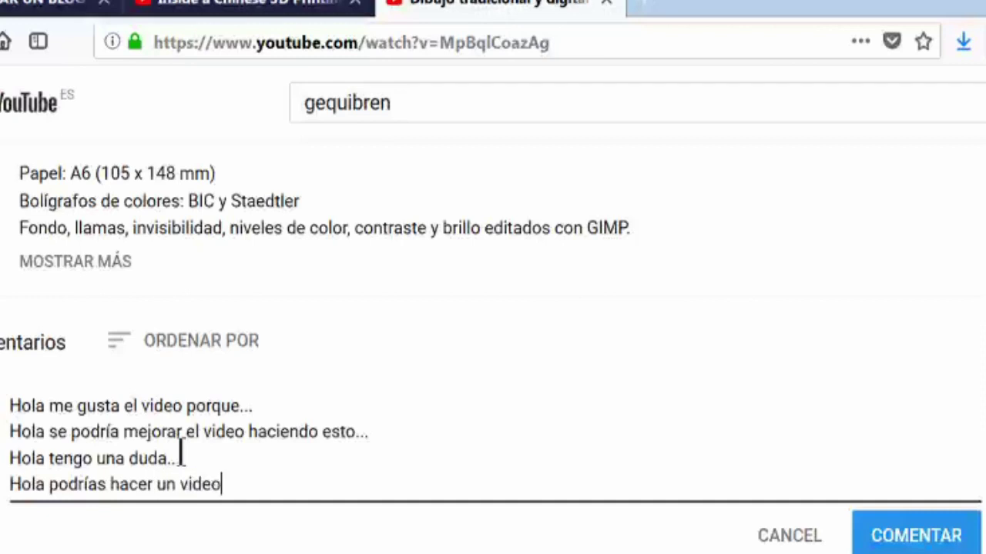
pyautogui.write(' de ...')
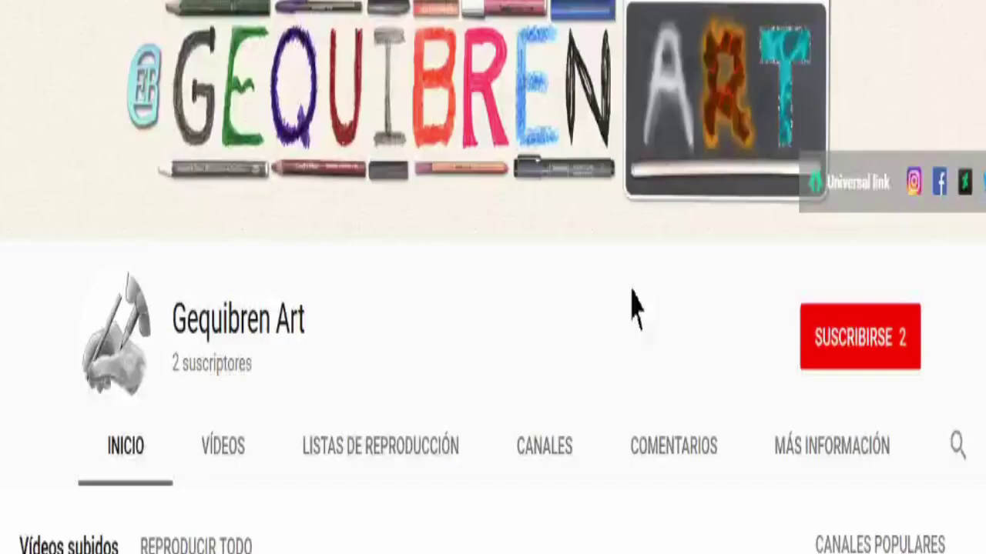
# Subscribe to the channel with notifications on and like the video, raising likes to 3
pyautogui.click(864, 356)
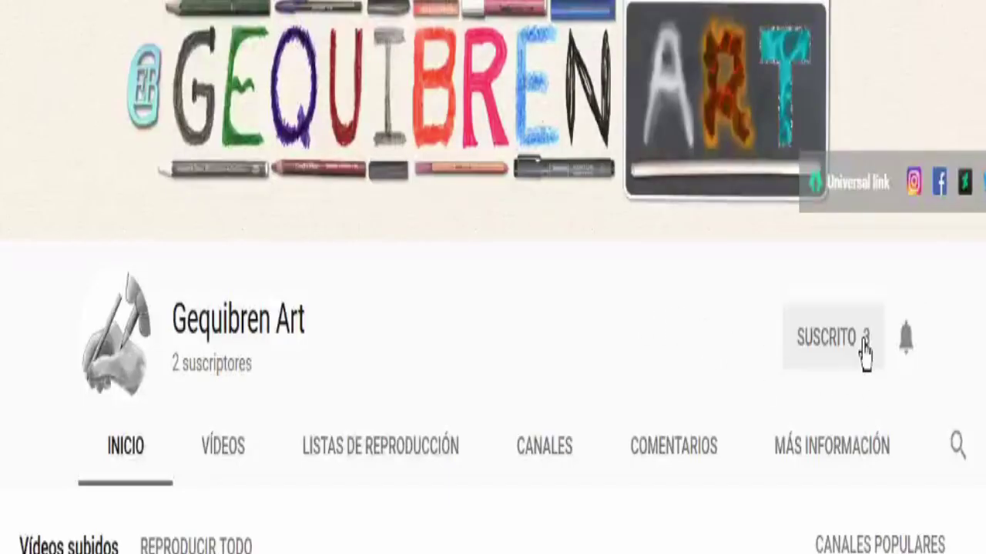
pyautogui.click(906, 339)
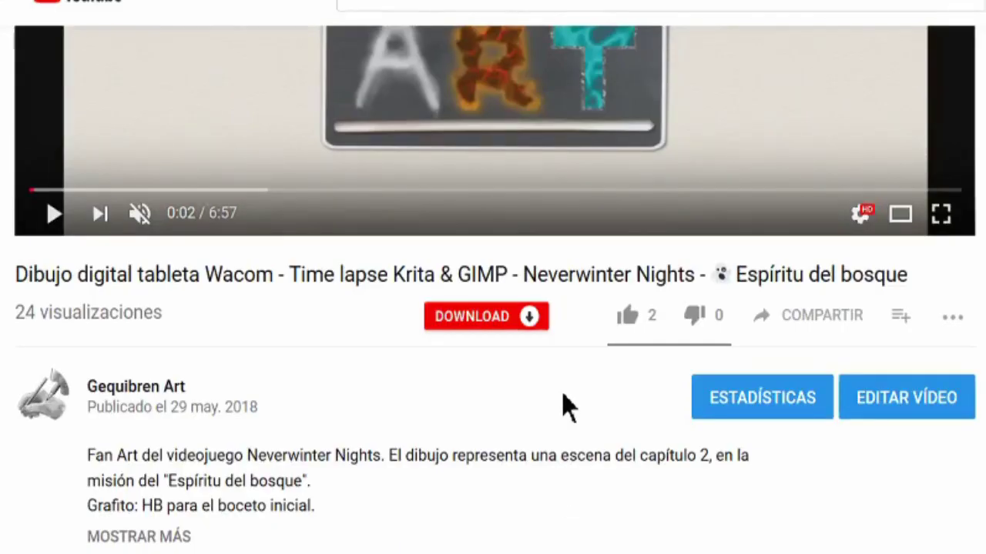
pyautogui.click(639, 324)
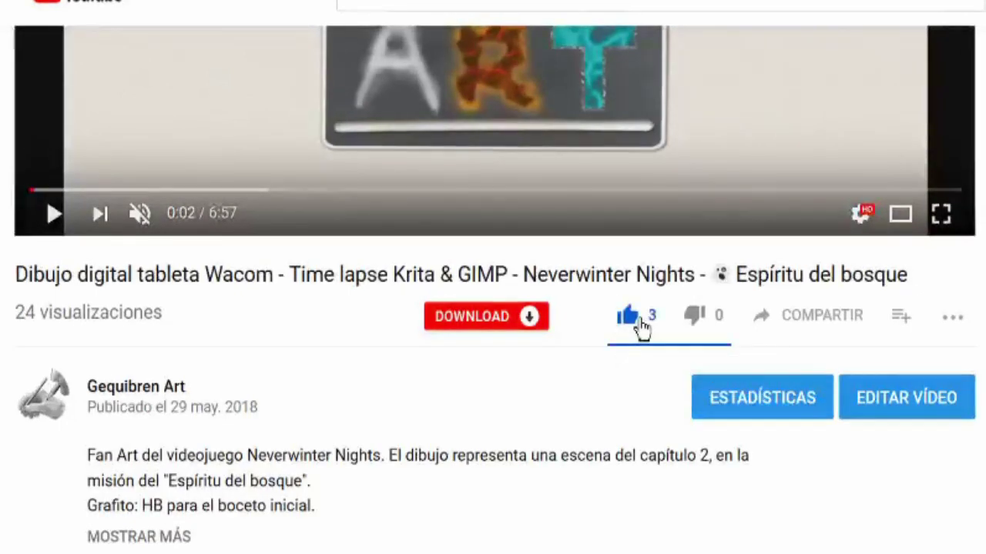